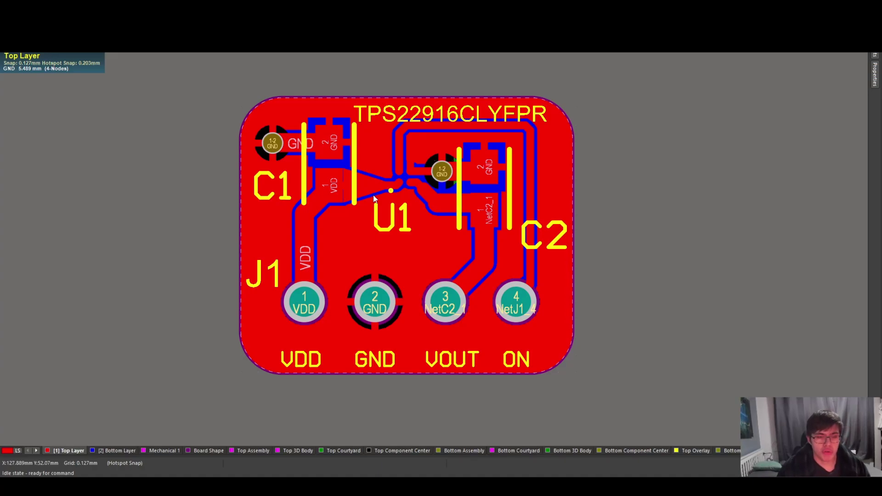
# Step: Place a via beside U1's pads with 0.4 mm diameter and 0.2 mm hole size
pyautogui.keyDown('ctrl'); pyautogui.scroll(4, 398, 196); pyautogui.keyUp('ctrl')
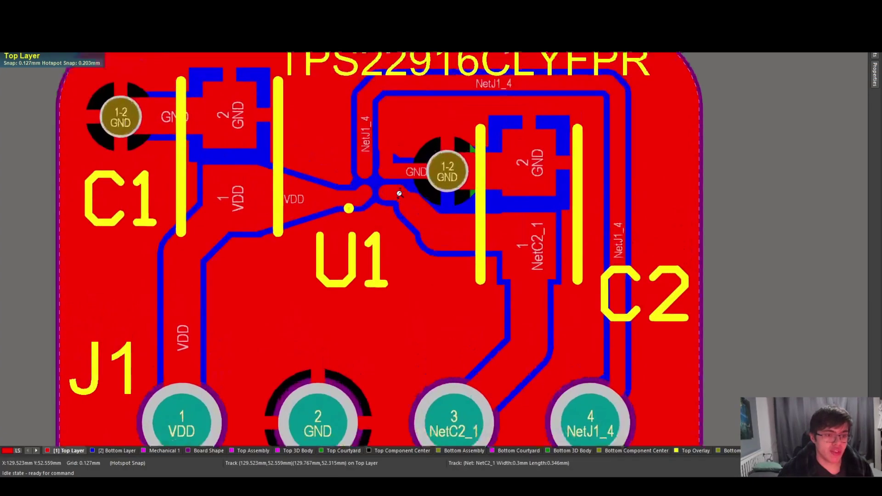
pyautogui.keyDown('ctrl'); pyautogui.scroll(2, 399, 197); pyautogui.keyUp('ctrl')
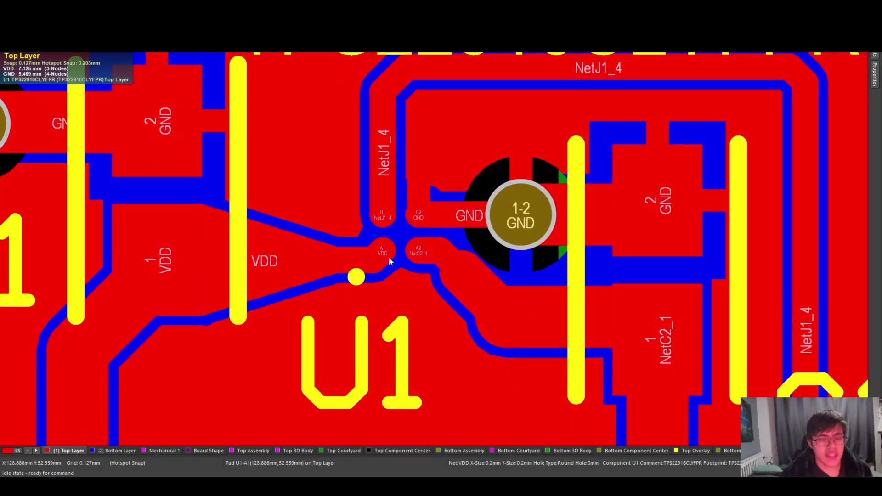
pyautogui.moveTo(401, 219); pyautogui.dragTo(420, 215, button='right')
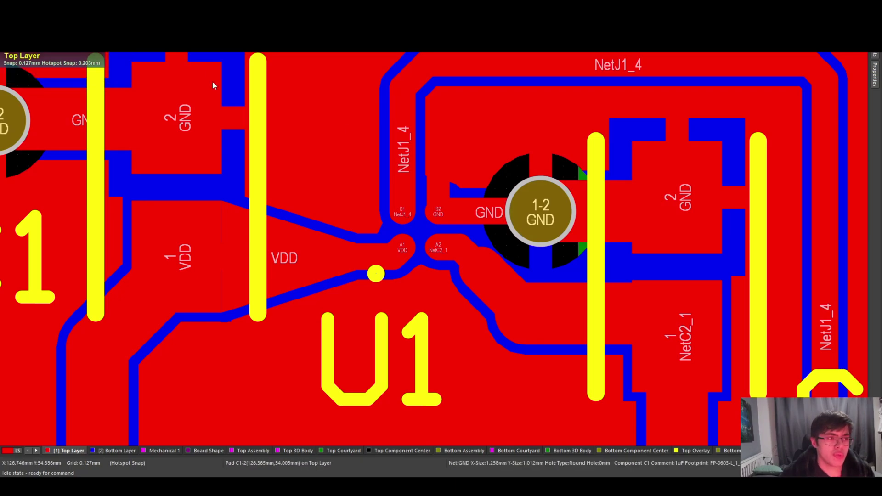
pyautogui.press('p')
pyautogui.click(99, 151)
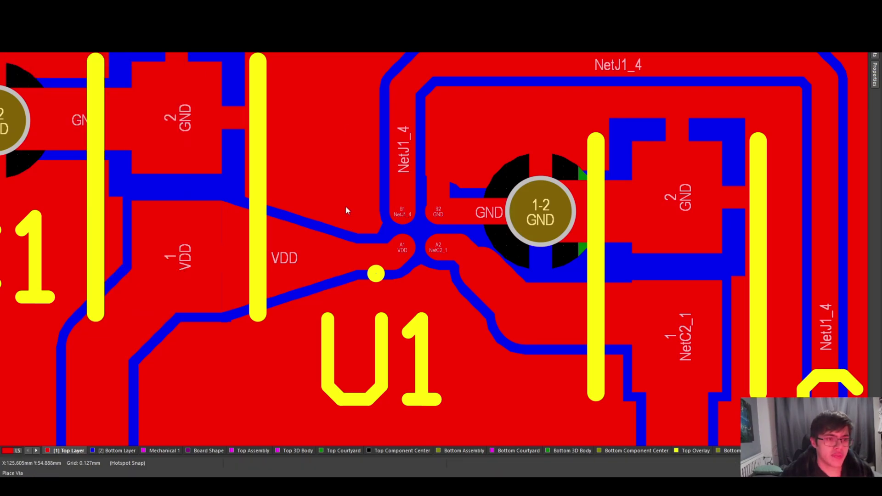
pyautogui.press('Tab')
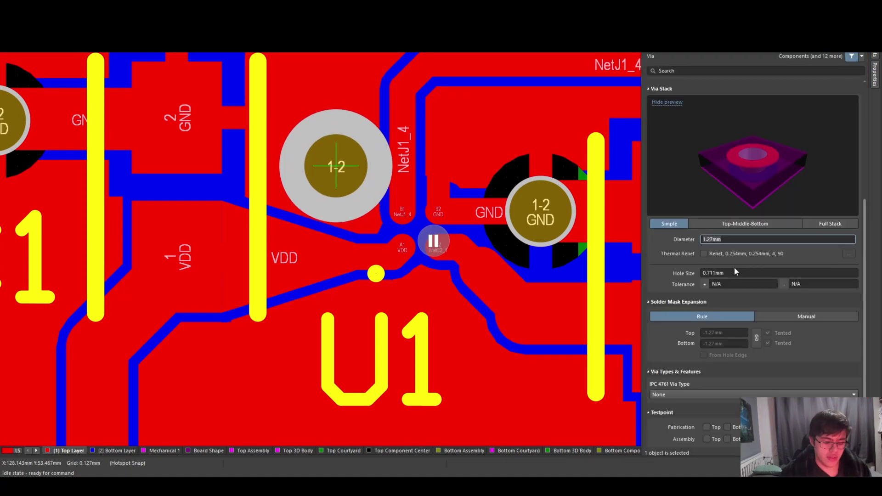
pyautogui.write('0.4')
pyautogui.click(734, 271)
pyautogui.write('0.2')
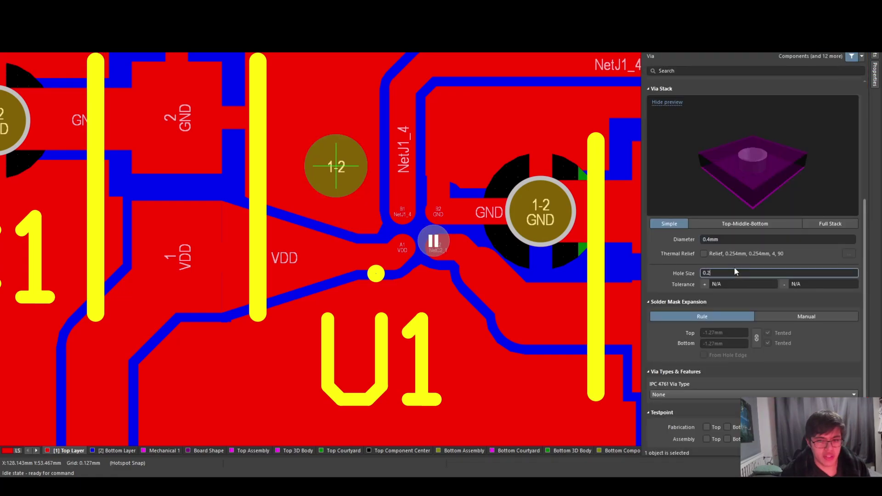
pyautogui.press('Return')
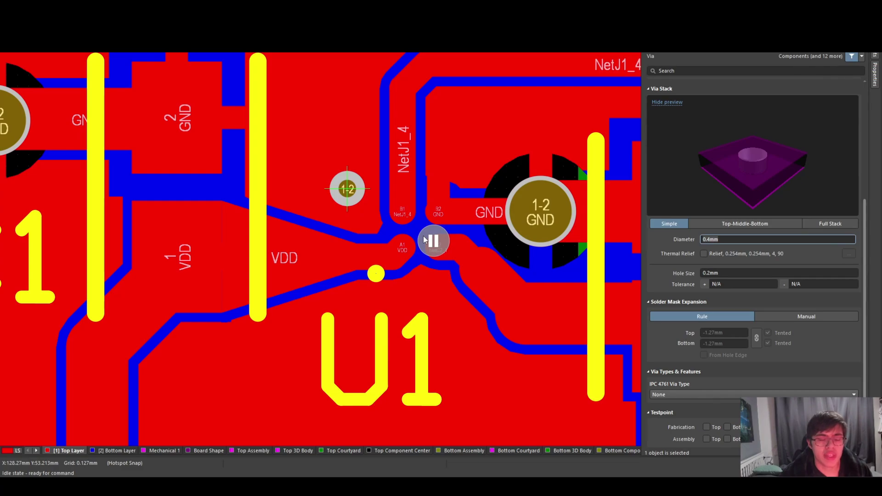
# Step: Drag the 0.4 mm GND via to sit just left of U1's pad B1, then inspect it
pyautogui.moveTo(347, 188)
pyautogui.mouseDown()
pyautogui.moveTo(388, 254)
pyautogui.moveTo(315, 177)
pyautogui.moveTo(343, 181)
pyautogui.moveTo(329, 173)
pyautogui.moveTo(343, 194)
pyautogui.mouseUp()
pyautogui.keyDown('ctrl'); pyautogui.scroll(5, 353, 181); pyautogui.keyUp('ctrl')
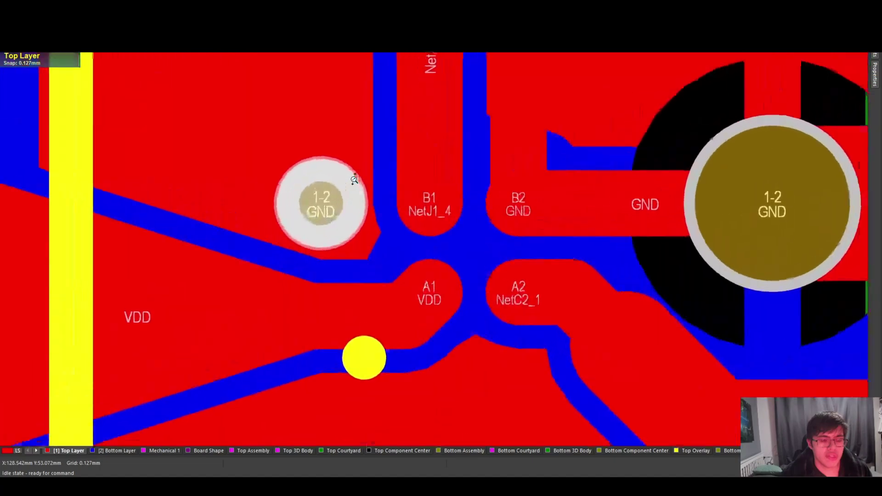
pyautogui.keyDown('ctrl'); pyautogui.scroll(-4, 354, 181); pyautogui.keyUp('ctrl')
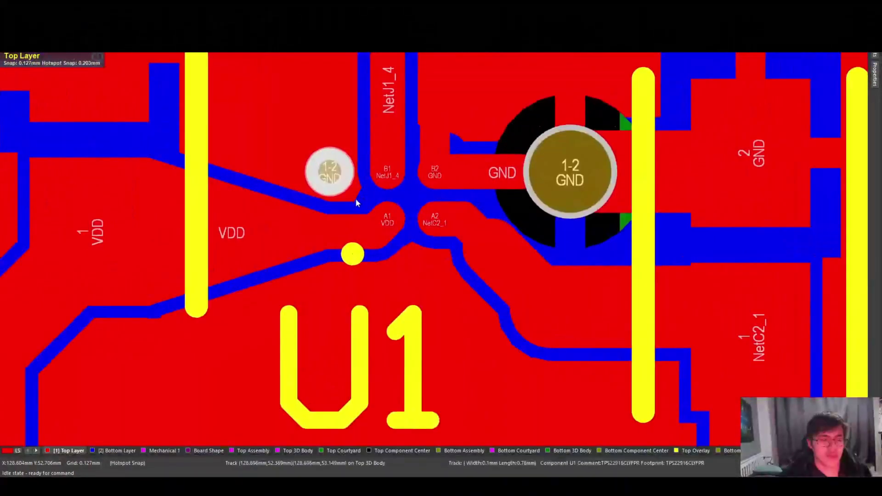
pyautogui.moveTo(355, 202); pyautogui.dragTo(344, 248, button='right')
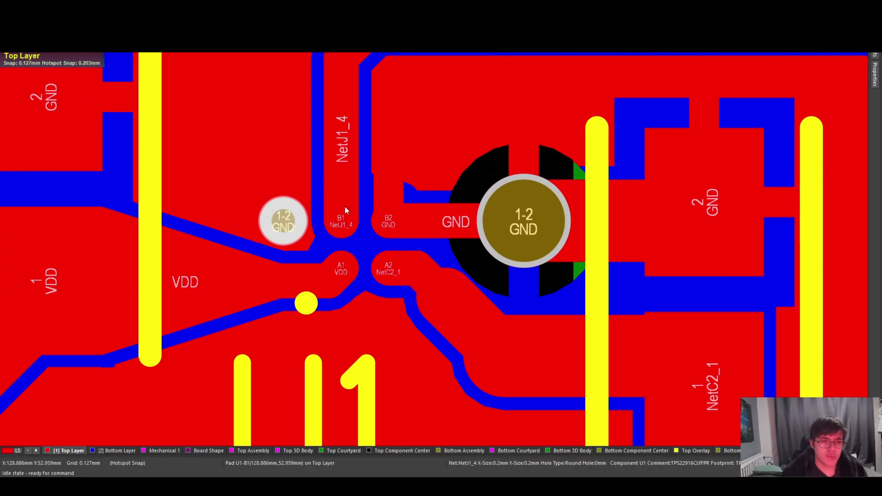
pyautogui.keyDown('ctrl'); pyautogui.scroll(-3, 343, 220); pyautogui.keyUp('ctrl')
pyautogui.keyDown('ctrl'); pyautogui.scroll(-1, 341, 221); pyautogui.keyUp('ctrl')
pyautogui.moveTo(344, 218); pyautogui.dragTo(374, 170, button='right')
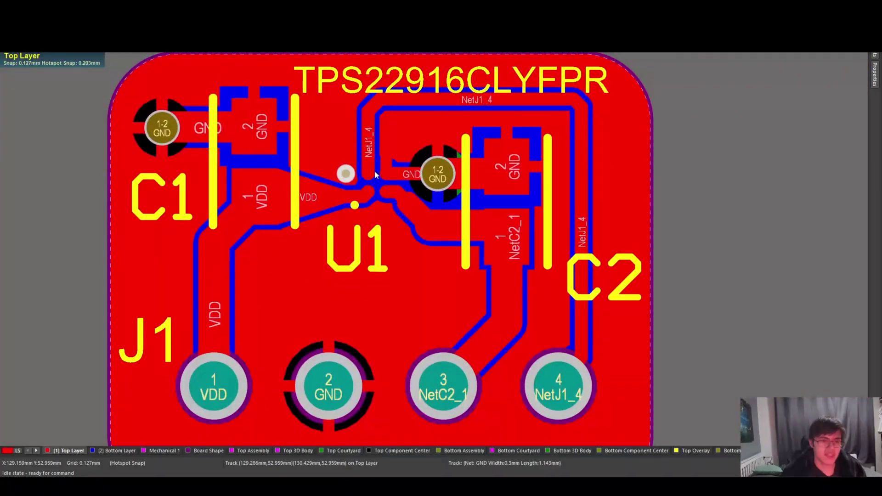
pyautogui.keyDown('ctrl'); pyautogui.scroll(5, 379, 171); pyautogui.keyUp('ctrl')
pyautogui.keyDown('ctrl'); pyautogui.scroll(-2, 381, 174); pyautogui.keyUp('ctrl')
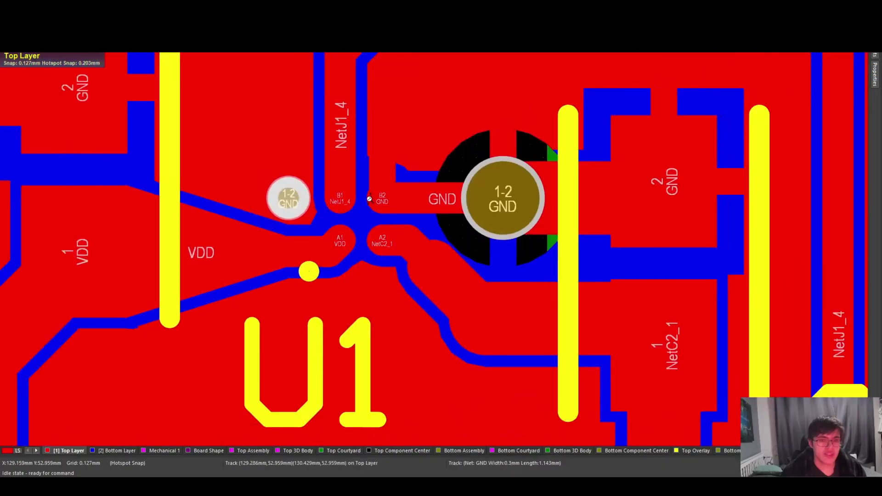
pyautogui.keyDown('ctrl'); pyautogui.scroll(-3, 370, 200); pyautogui.keyUp('ctrl')
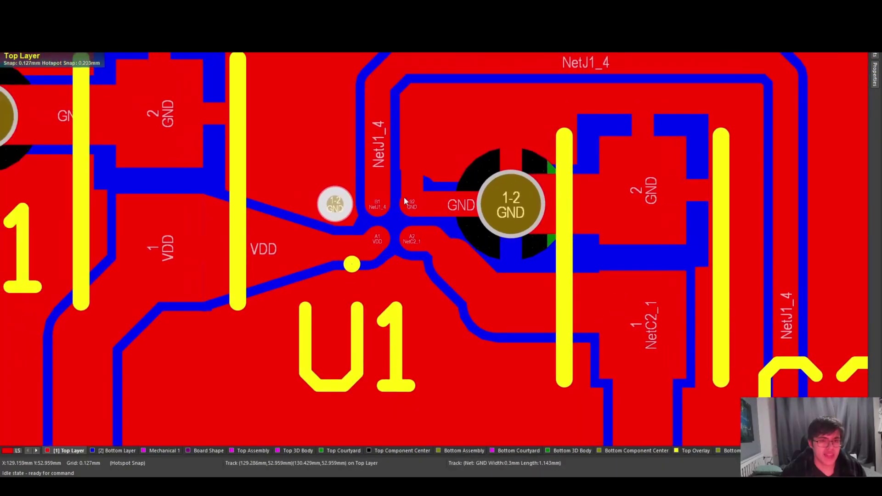
pyautogui.keyDown('ctrl'); pyautogui.scroll(-1, 401, 205); pyautogui.keyUp('ctrl')
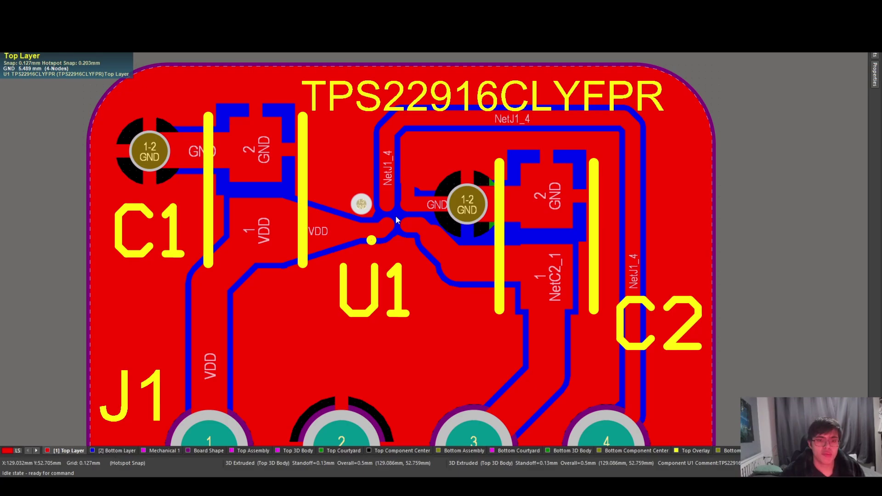
pyautogui.moveTo(396, 220); pyautogui.dragTo(370, 225, button='right')
pyautogui.keyDown('ctrl'); pyautogui.scroll(-2, 349, 188); pyautogui.keyUp('ctrl')
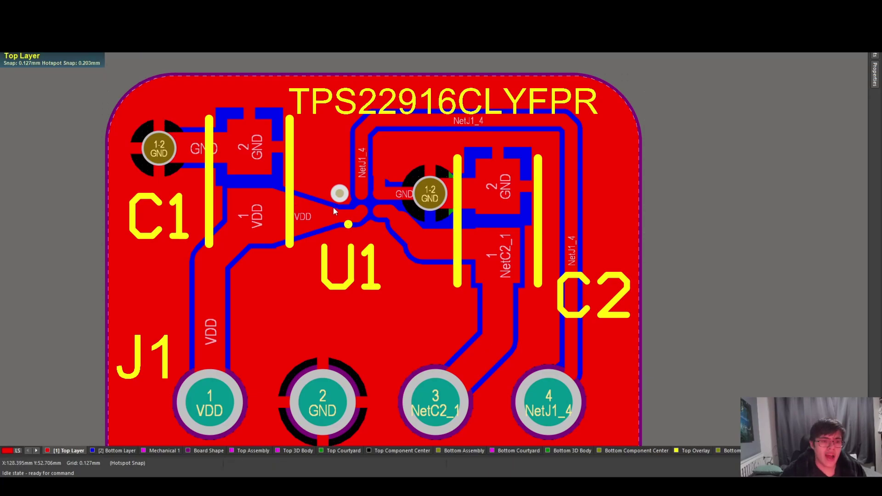
pyautogui.moveTo(343, 195); pyautogui.dragTo(333, 201, button='right')
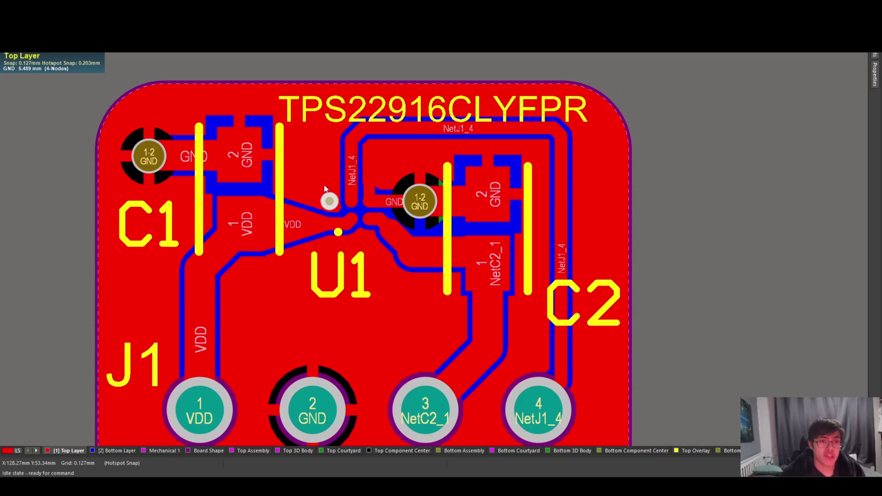
pyautogui.keyDown('ctrl'); pyautogui.scroll(3, 330, 202); pyautogui.keyUp('ctrl')
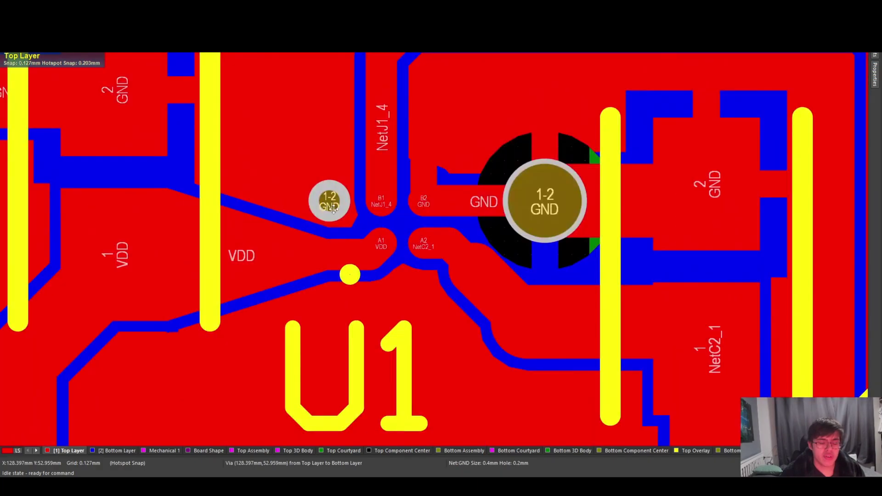
pyautogui.moveTo(333, 209); pyautogui.dragTo(385, 209)
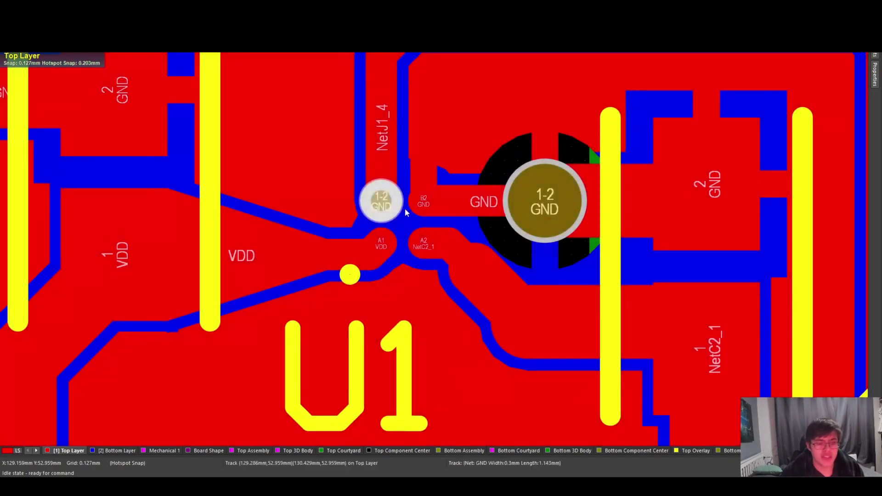
pyautogui.press('Tab')
pyautogui.write('0.2')
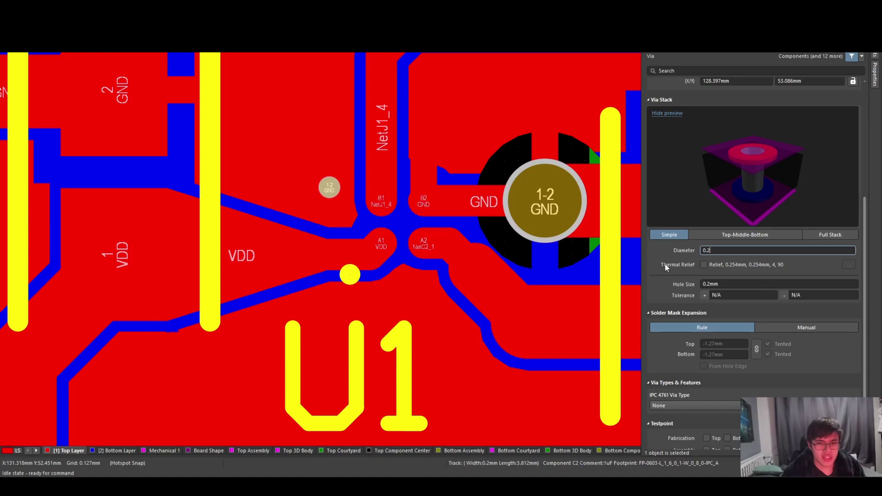
pyautogui.press('Tab')
pyautogui.write('0.1')
pyautogui.keyDown('ctrl'); pyautogui.scroll(2, 344, 196); pyautogui.keyUp('ctrl')
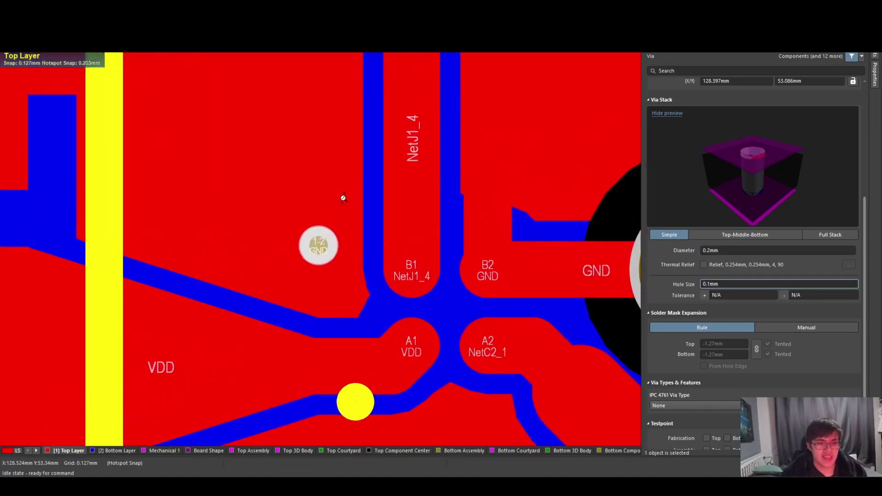
pyautogui.keyDown('ctrl'); pyautogui.scroll(1, 343, 197); pyautogui.keyUp('ctrl')
pyautogui.moveTo(315, 256); pyautogui.dragTo(429, 291)
pyautogui.moveTo(504, 283); pyautogui.dragTo(418, 234, button='right')
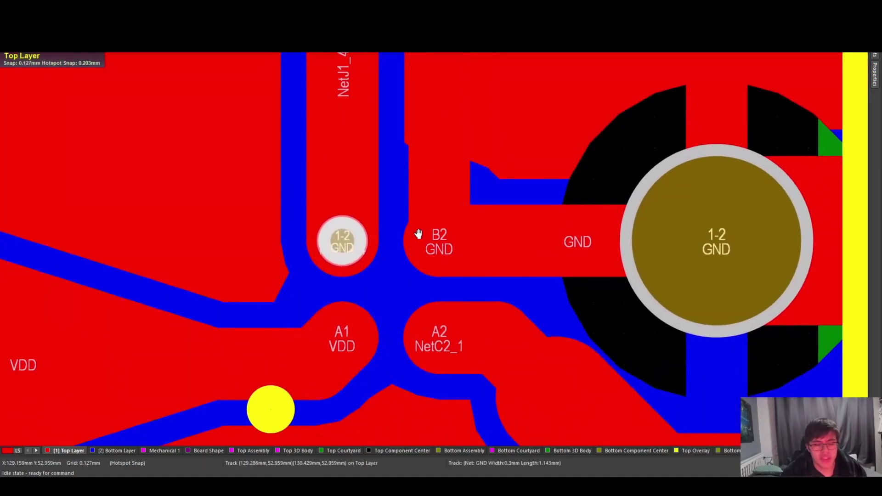
pyautogui.click(342, 242)
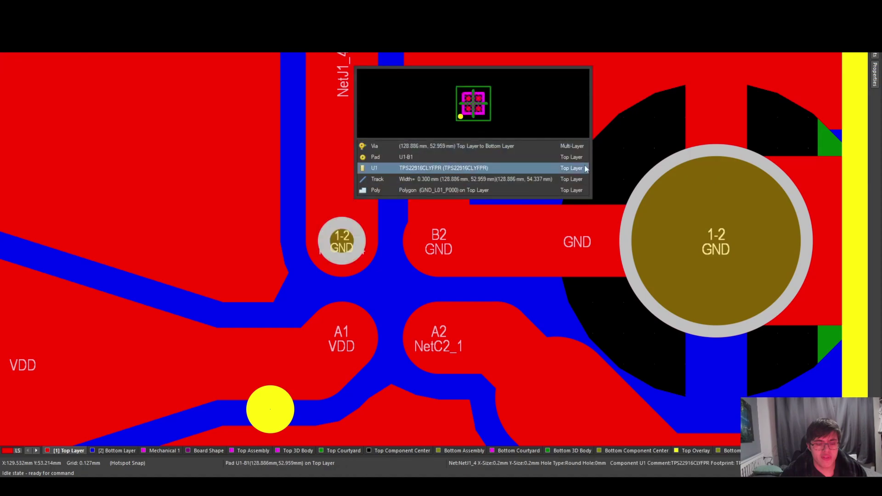
pyautogui.click(441, 146)
pyautogui.scroll(5, 736, 274)
pyautogui.hotkey('ctrl', 'w')
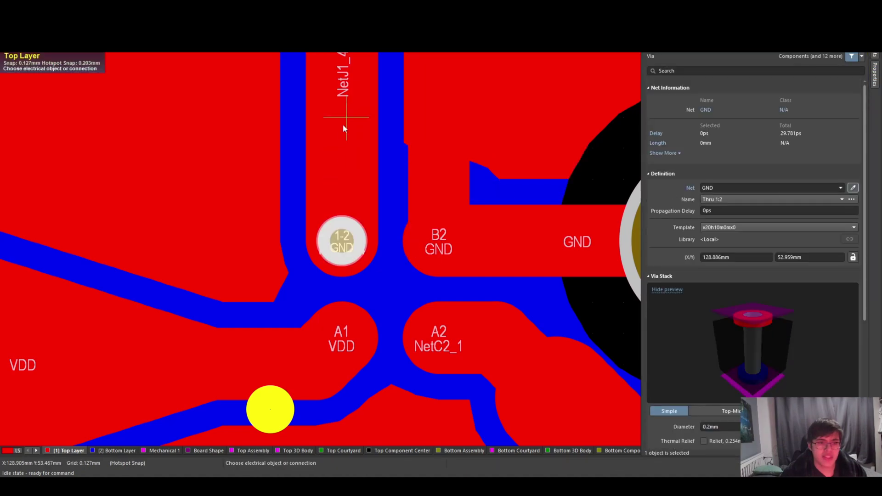
pyautogui.press('Escape')
pyautogui.keyDown('ctrl'); pyautogui.scroll(-2, 430, 222); pyautogui.keyUp('ctrl')
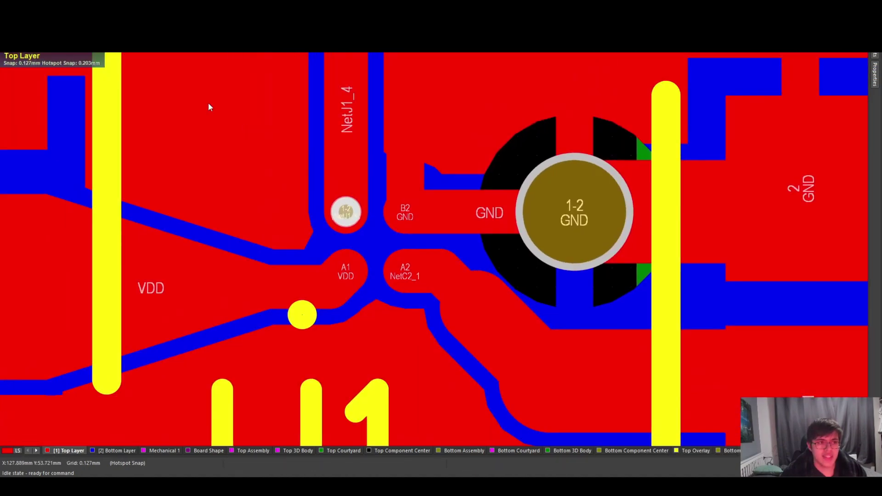
pyautogui.scroll(2, 321, 251)
pyautogui.keyDown('shift'); pyautogui.hscroll(1, 321, 256); pyautogui.keyUp('shift')
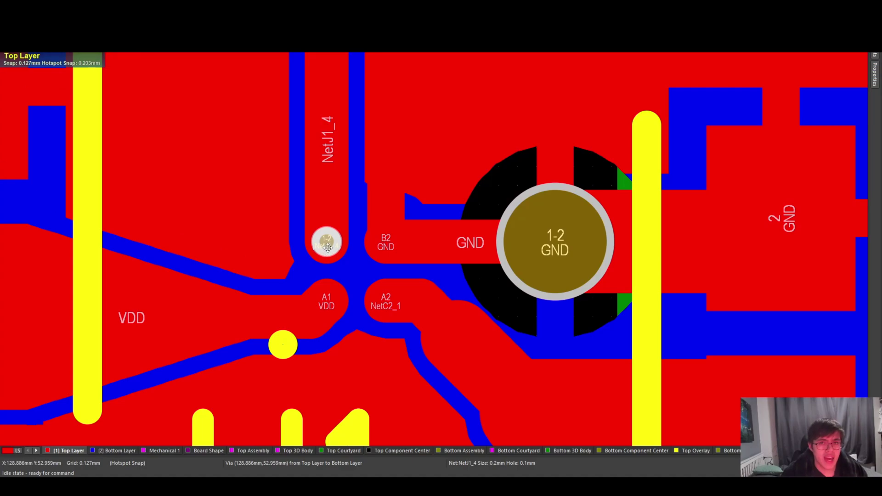
pyautogui.scroll(1, 327, 251)
pyautogui.keyDown('shift'); pyautogui.hscroll(1, 328, 250); pyautogui.keyUp('shift')
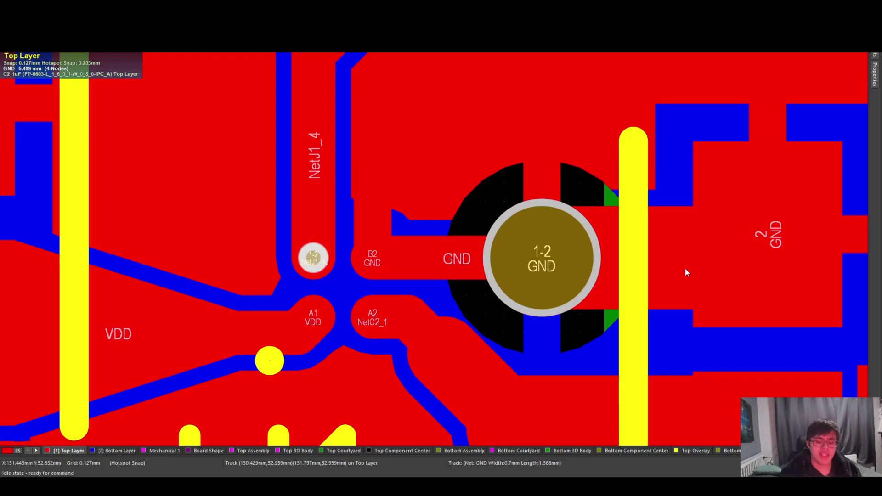
pyautogui.scroll(1, 362, 249)
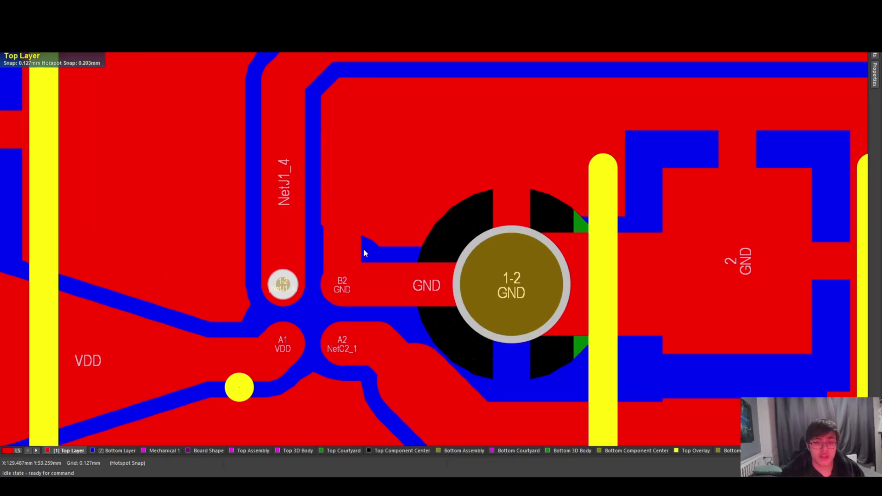
pyautogui.moveTo(366, 247); pyautogui.dragTo(345, 255, button='right')
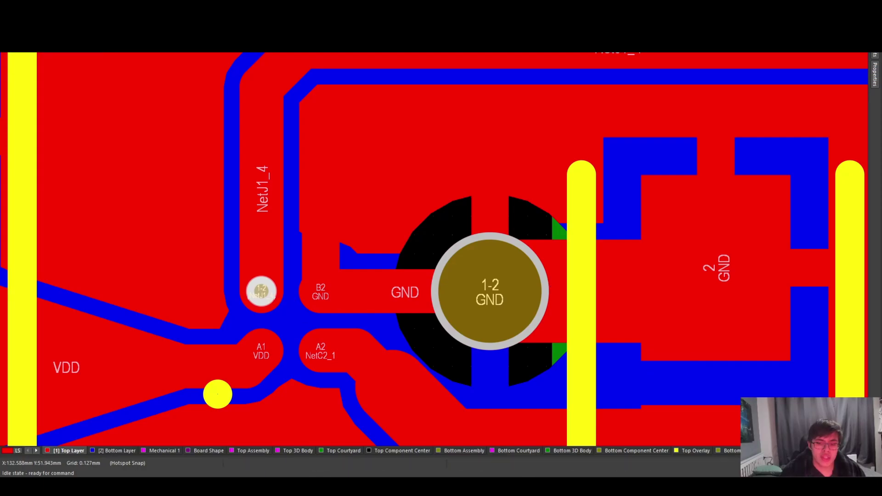
# Step: In the via's Properties, choose IPC 4761 via type Type7 - Filling & Capping
pyautogui.click(864, 473)
pyautogui.click(874, 74)
pyautogui.scroll(-5, 743, 261)
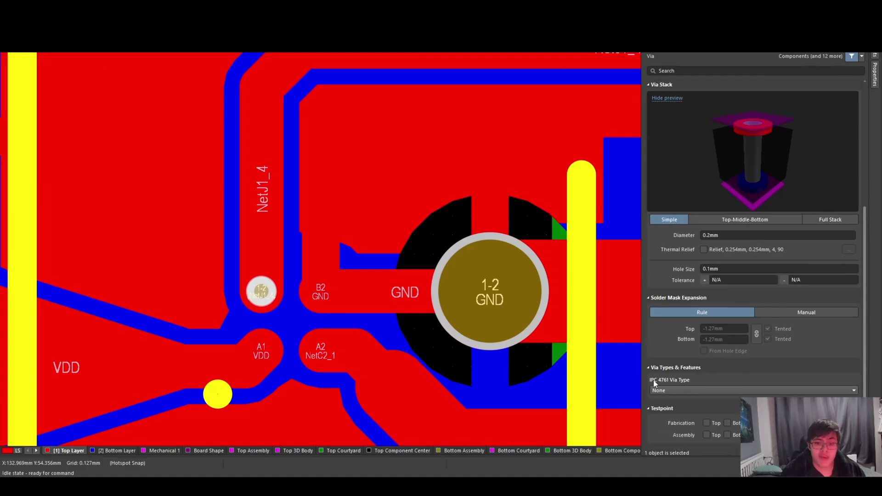
pyautogui.click(671, 390)
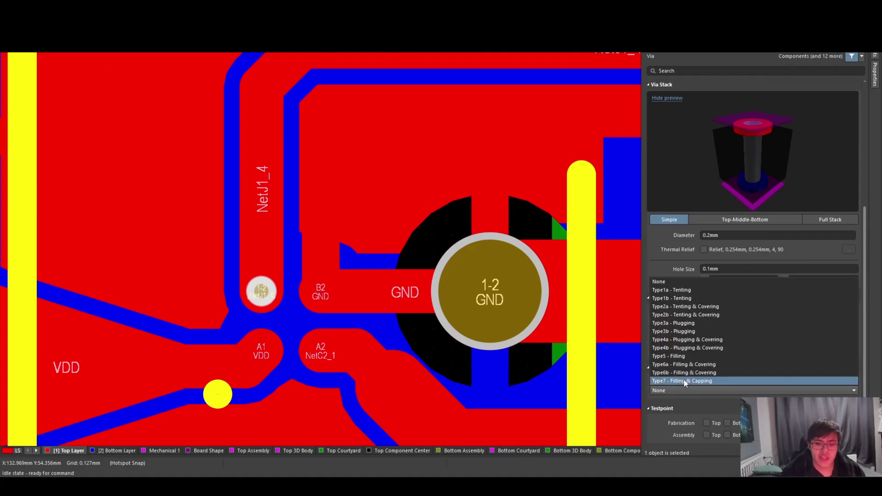
pyautogui.click(716, 382)
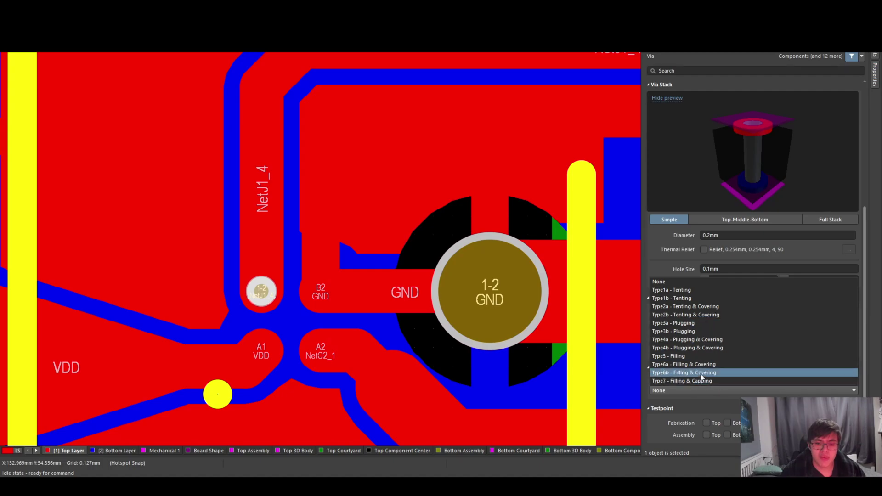
pyautogui.scroll(-2, 737, 363)
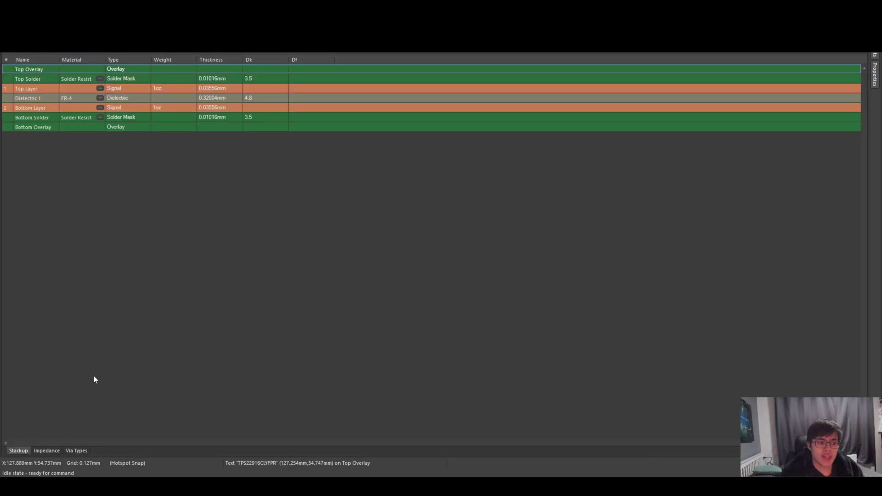
# Step: Apply the 4 Layers (2 x Signal, 2 x Plane) preset and review the resulting Thru 1:4 and Blind 1:2 via types
pyautogui.click(79, 451)
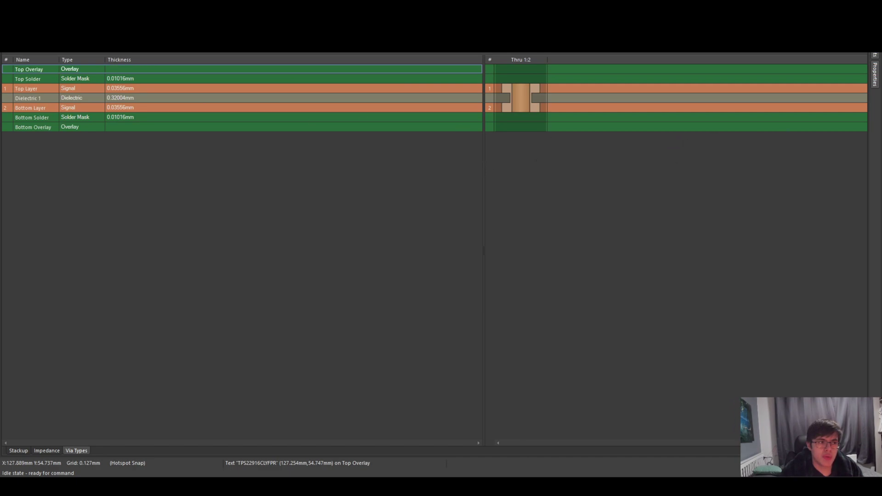
pyautogui.rightClick(106, 65)
pyautogui.moveTo(104, 64)
pyautogui.click(231, 72)
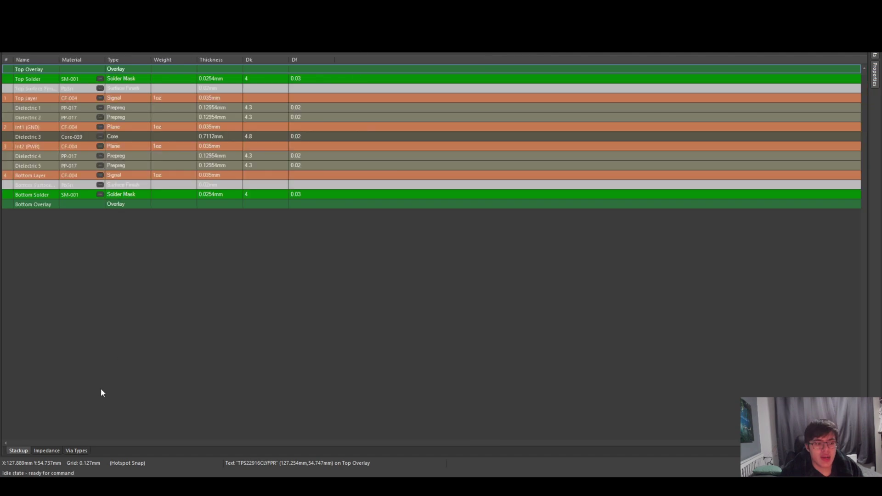
pyautogui.click(76, 450)
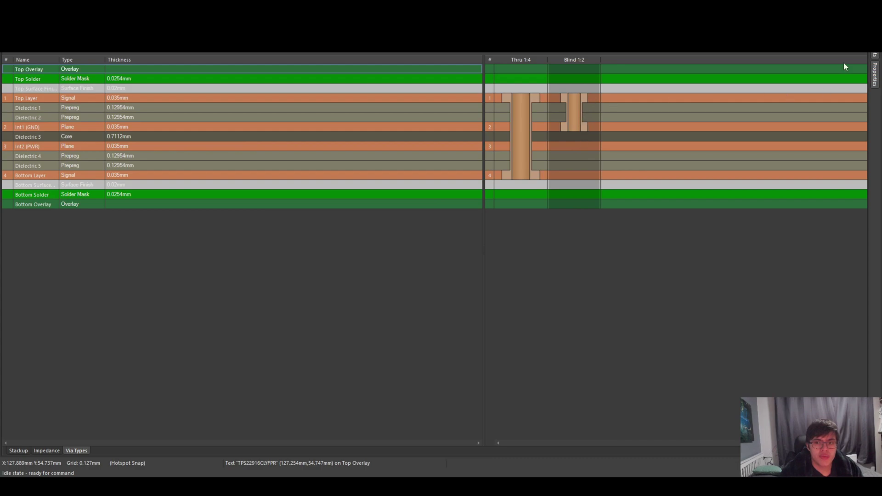
# Step: Tick µVia to make the Blind 1:2 via type a microvia
pyautogui.click(875, 74)
pyautogui.click(660, 133)
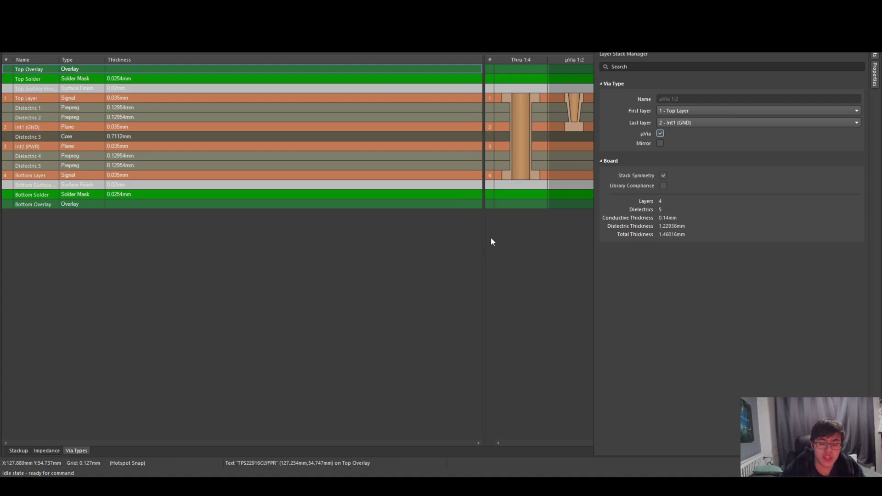
pyautogui.click(864, 56)
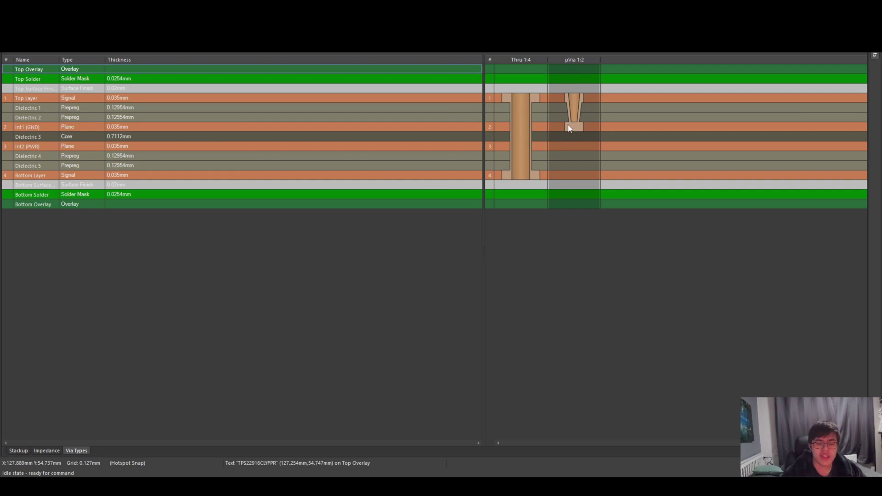
pyautogui.click(857, 463)
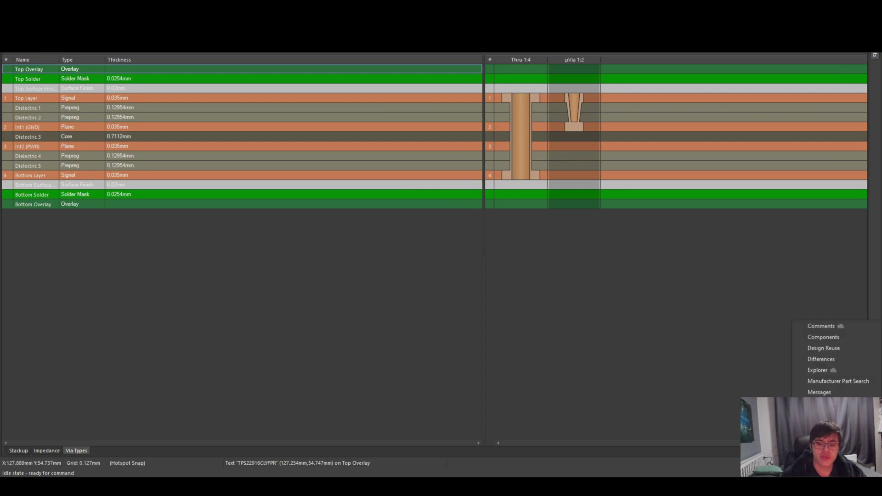
pyautogui.click(817, 455)
# Step: Set the microvia's span to 3 - Int2 (PWR) through 4 - Bottom Layer, giving µVia 3:4
pyautogui.click(688, 123)
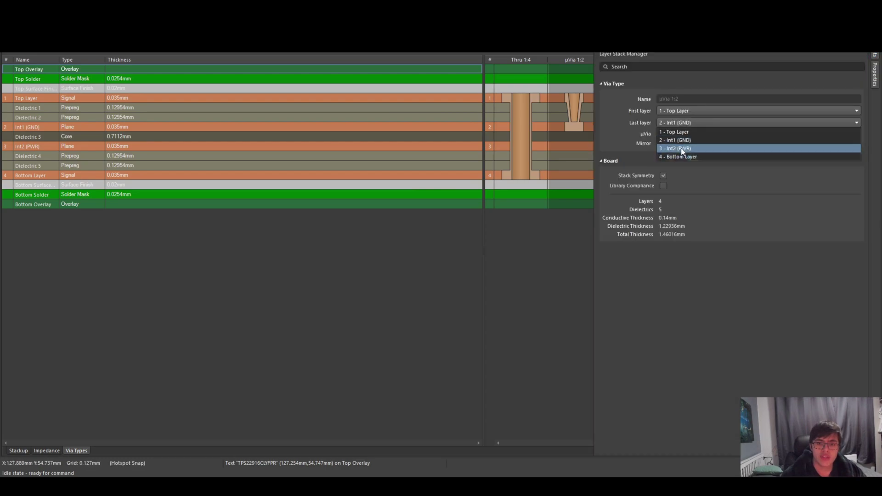
pyautogui.click(679, 149)
pyautogui.click(689, 120)
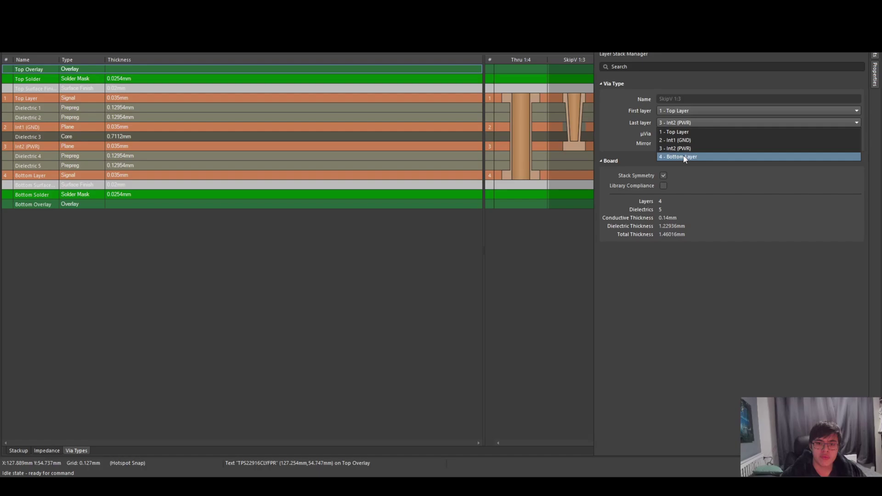
pyautogui.click(689, 123)
pyautogui.click(694, 111)
pyautogui.click(694, 120)
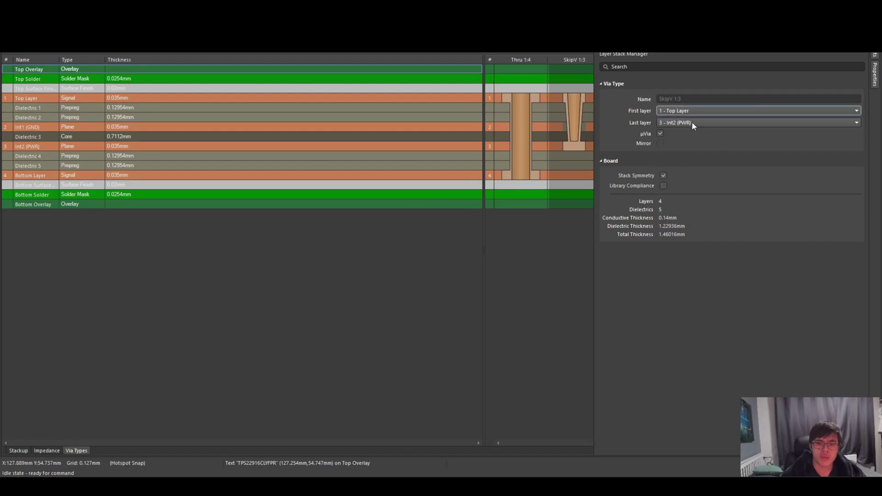
pyautogui.click(692, 123)
pyautogui.click(688, 139)
pyautogui.click(687, 125)
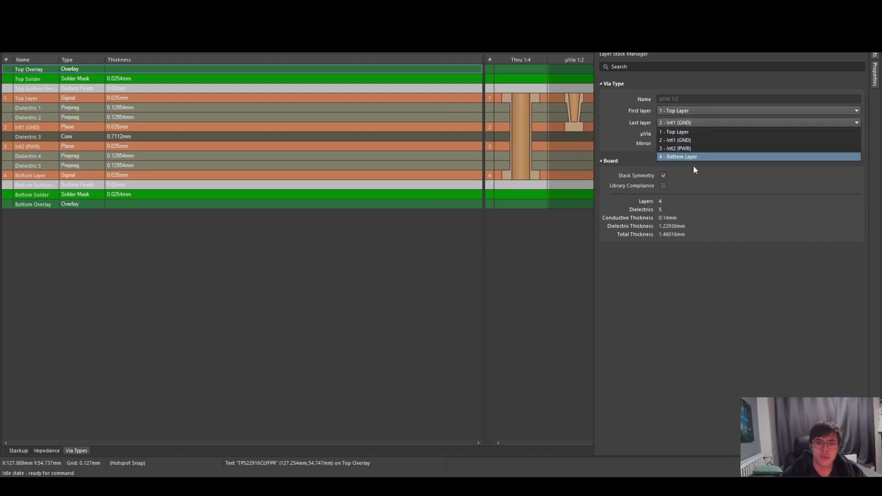
pyautogui.click(699, 162)
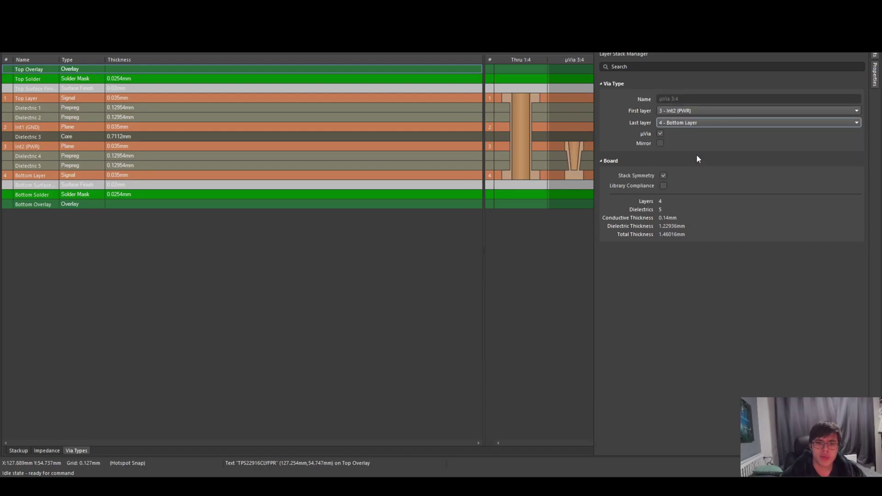
pyautogui.click(694, 109)
pyautogui.click(695, 117)
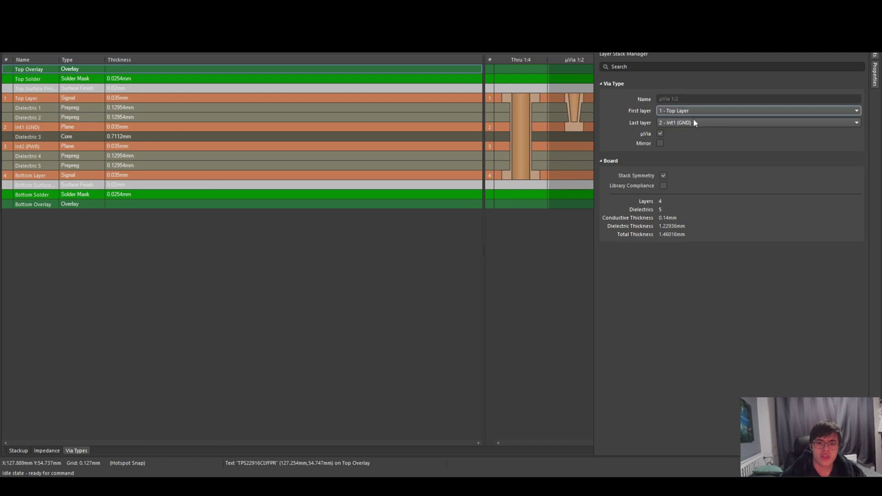
pyautogui.click(693, 123)
pyautogui.click(685, 157)
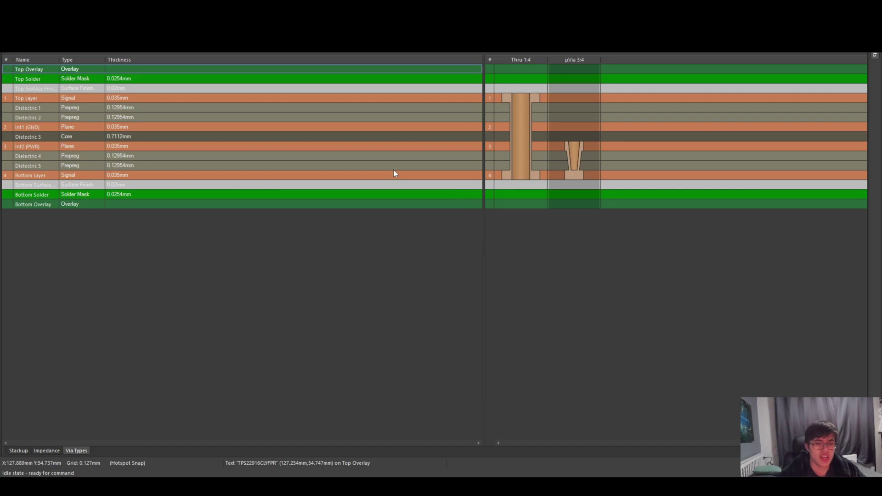
# Step: Back in the board layout, inspect the via near pad B2 and select pad U1-B1
pyautogui.hotkey('ctrl', 'Tab')
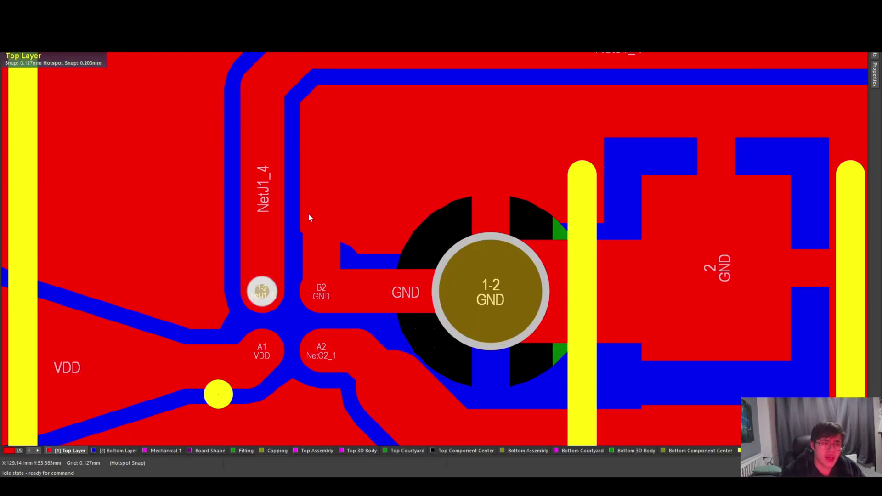
pyautogui.moveTo(308, 214); pyautogui.dragTo(382, 202, button='right')
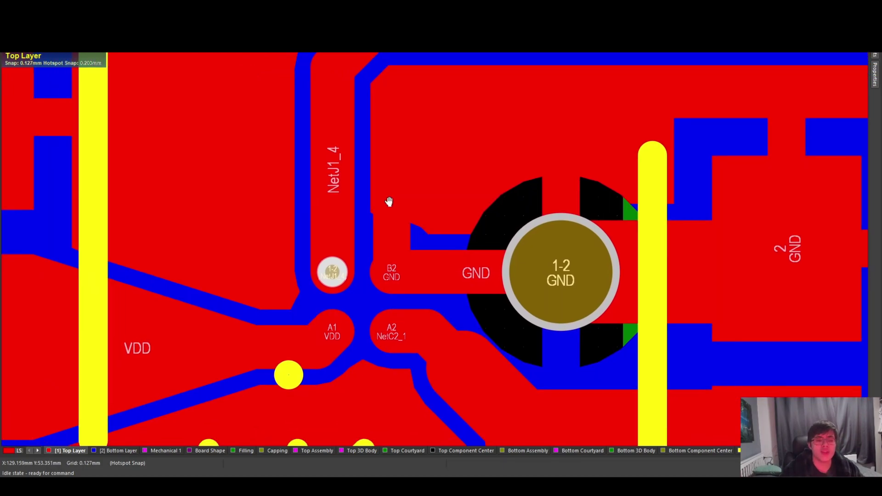
pyautogui.doubleClick(332, 273)
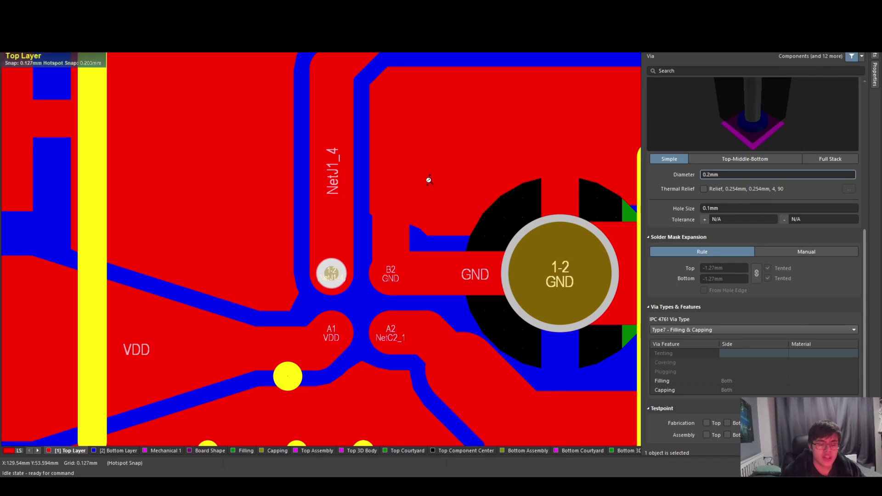
pyautogui.keyDown('ctrl'); pyautogui.scroll(-3, 428, 180); pyautogui.keyUp('ctrl')
pyautogui.keyDown('ctrl'); pyautogui.scroll(3, 428, 180); pyautogui.keyUp('ctrl')
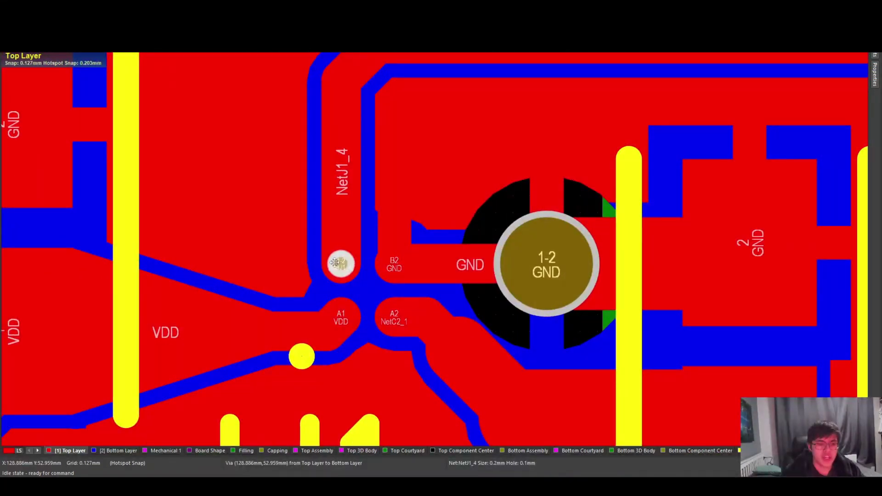
pyautogui.click(341, 264)
pyautogui.click(241, 220)
pyautogui.keyDown('ctrl'); pyautogui.scroll(3, 358, 263); pyautogui.keyUp('ctrl')
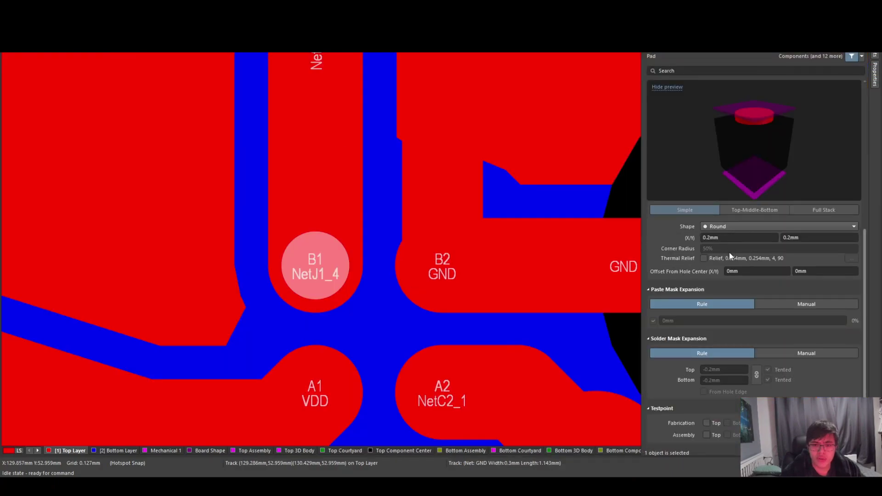
pyautogui.scroll(2, 758, 246)
# Step: Measure across pad B1 with Ctrl+M, reading 0.2 mm
pyautogui.hotkey('ctrl', 'm')
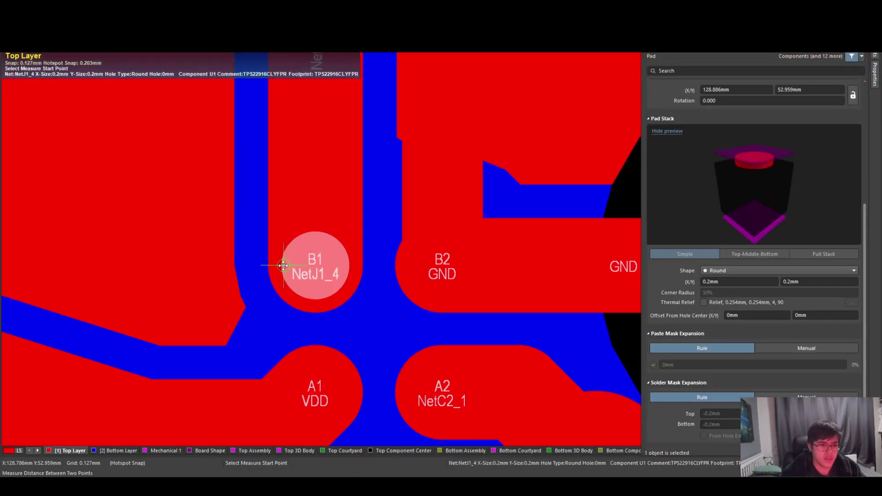
pyautogui.click(281, 266)
pyautogui.click(347, 271)
pyautogui.click(498, 273)
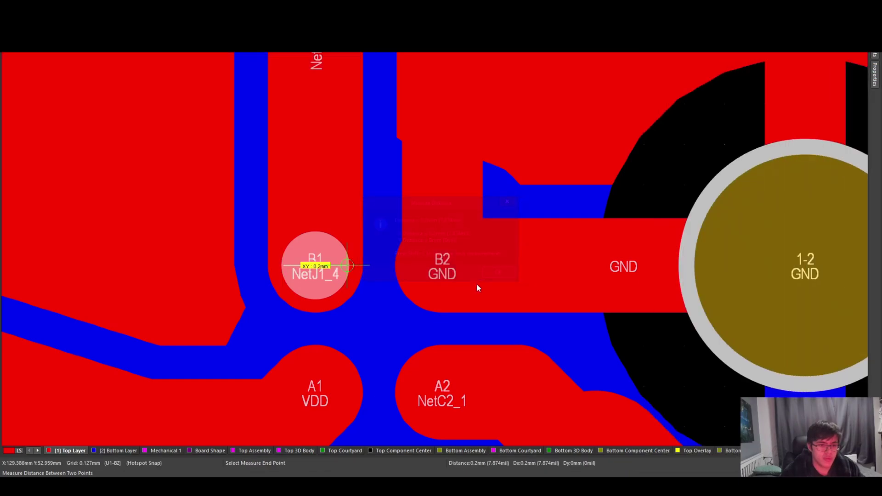
pyautogui.press('Escape')
# Step: Check the NetJ1_4 track above pad B1 and review the selectable object kinds
pyautogui.keyDown('ctrl'); pyautogui.scroll(2, 324, 277); pyautogui.keyUp('ctrl')
pyautogui.keyDown('ctrl'); pyautogui.scroll(-3, 324, 277); pyautogui.keyUp('ctrl')
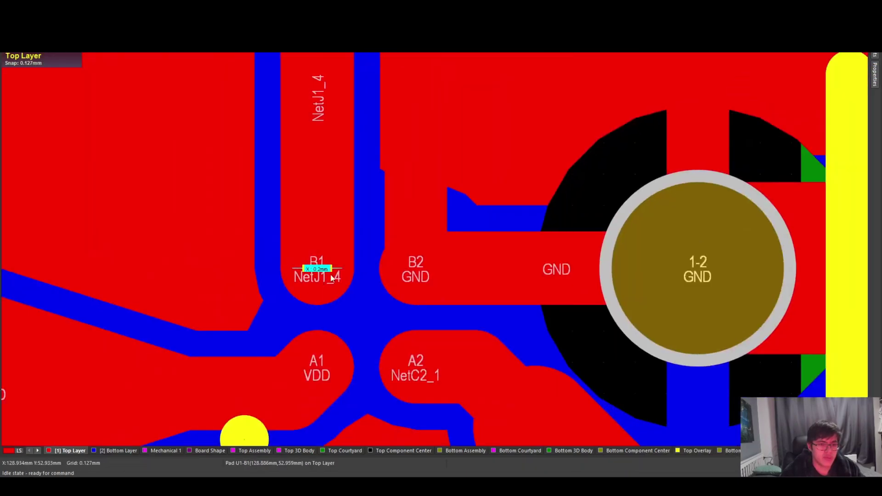
pyautogui.click(408, 266)
pyautogui.click(304, 243)
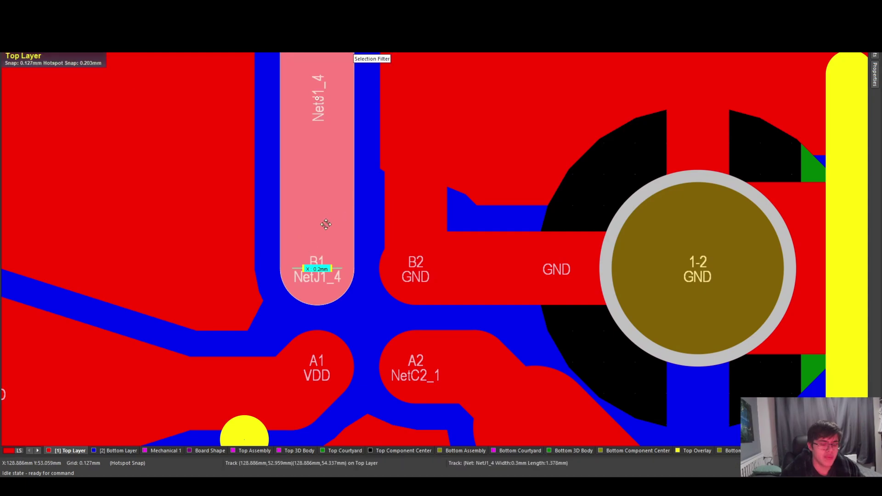
pyautogui.click(385, 250)
pyautogui.keyDown('ctrl'); pyautogui.scroll(2, 368, 184); pyautogui.keyUp('ctrl')
pyautogui.click(358, 58)
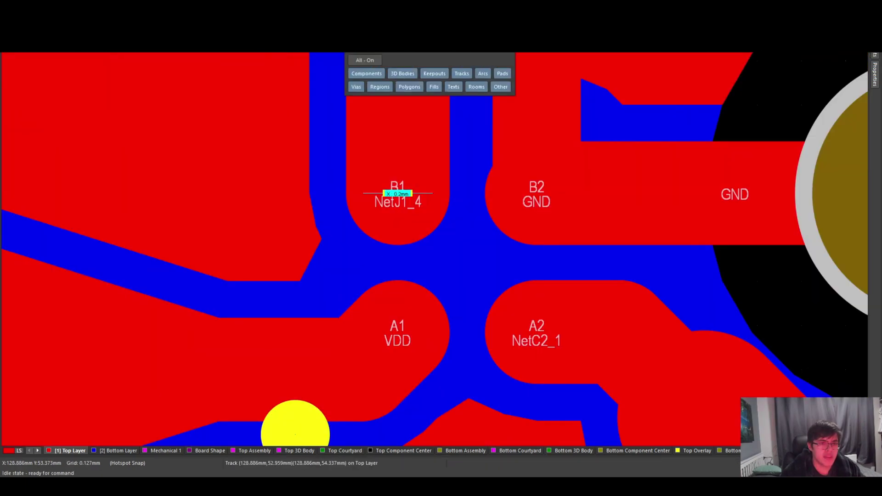
# Step: Place a 0.4 mm via centred on pad B1
pyautogui.press('p')
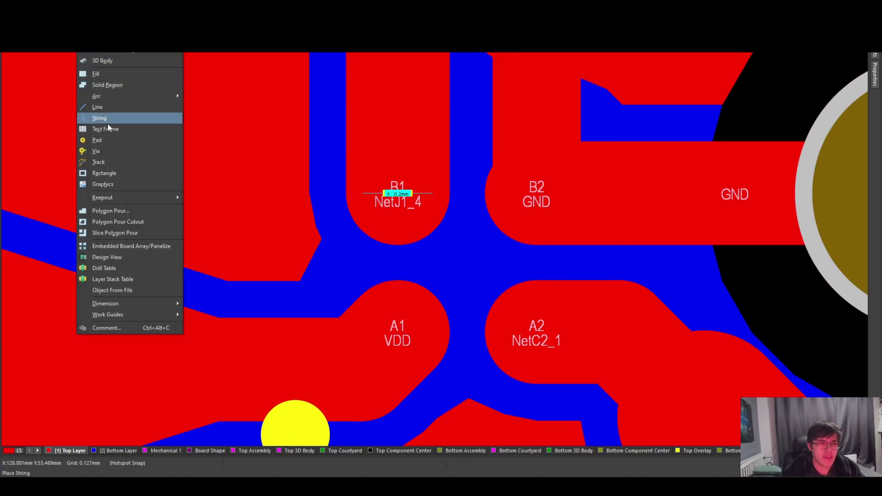
pyautogui.click(118, 151)
pyautogui.click(397, 193)
pyautogui.rightClick(501, 174)
pyautogui.moveTo(563, 179); pyautogui.dragTo(497, 178, button='right')
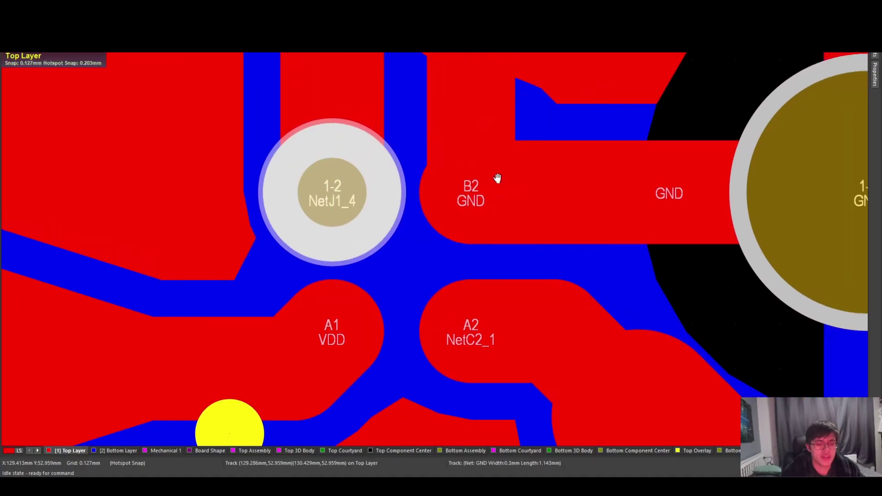
pyautogui.keyDown('ctrl'); pyautogui.scroll(-2, 497, 178); pyautogui.keyUp('ctrl')
pyautogui.moveTo(343, 157); pyautogui.dragTo(452, 193, button='right')
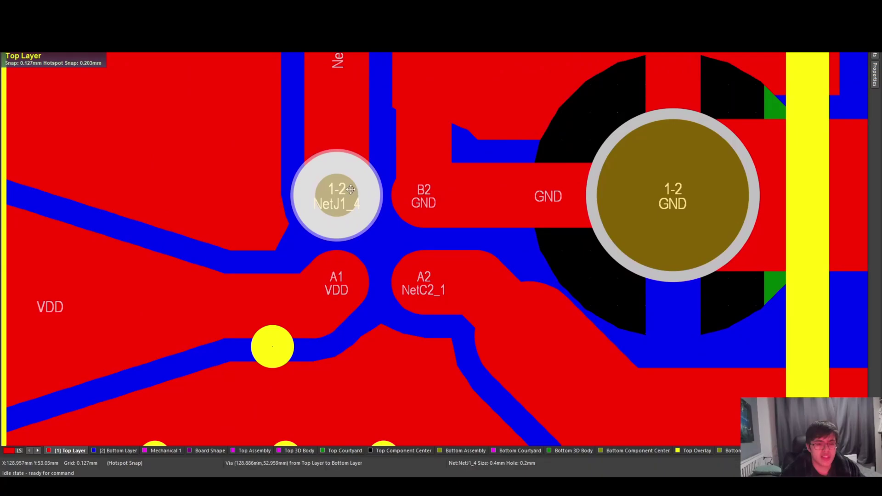
# Step: Place a 0.2 mm diameter via with a 0.1 mm hole on pad B2
pyautogui.press('p')
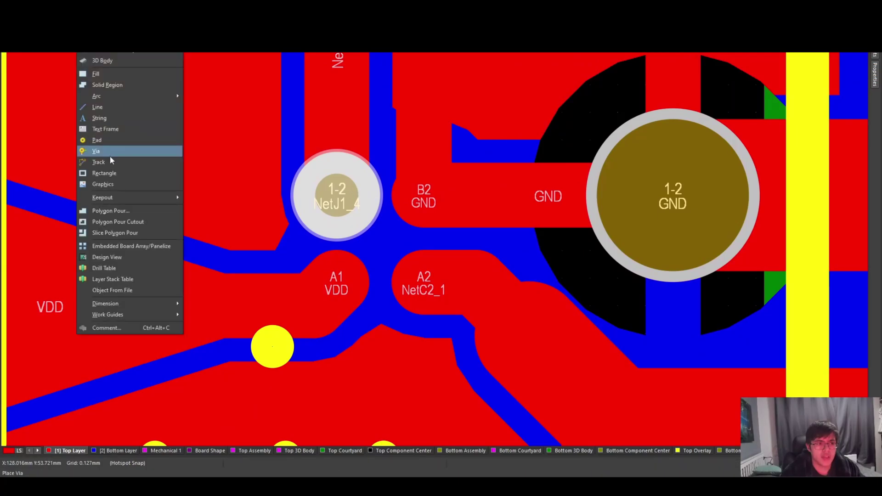
pyautogui.click(109, 151)
pyautogui.press('Tab')
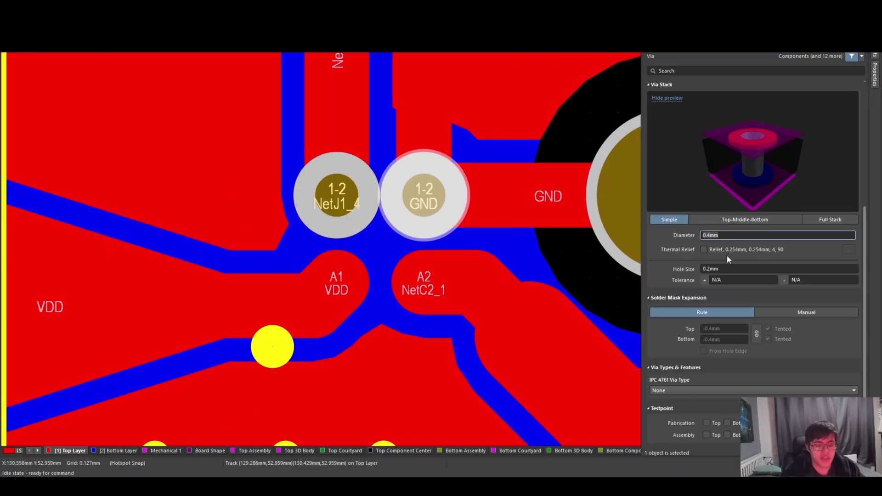
pyautogui.write('0.2')
pyautogui.press('Tab')
pyautogui.write('0')
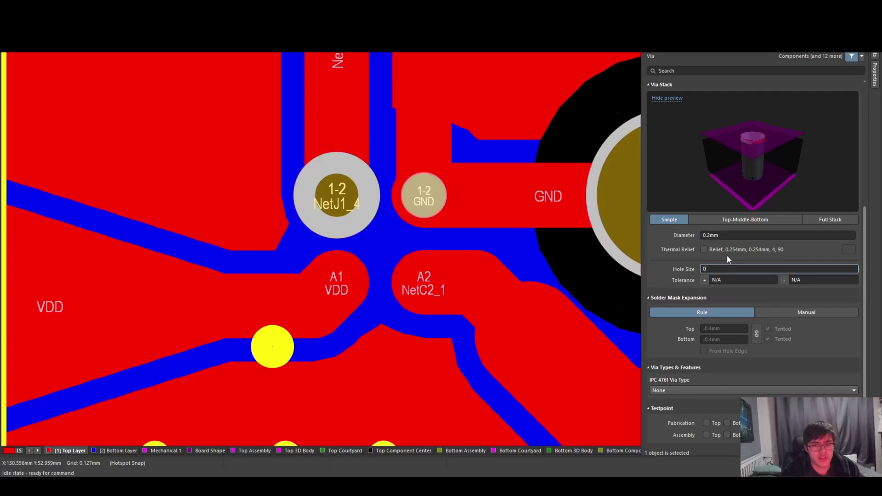
pyautogui.write('.1mm')
pyautogui.keyDown('ctrl'); pyautogui.scroll(2, 459, 233); pyautogui.keyUp('ctrl')
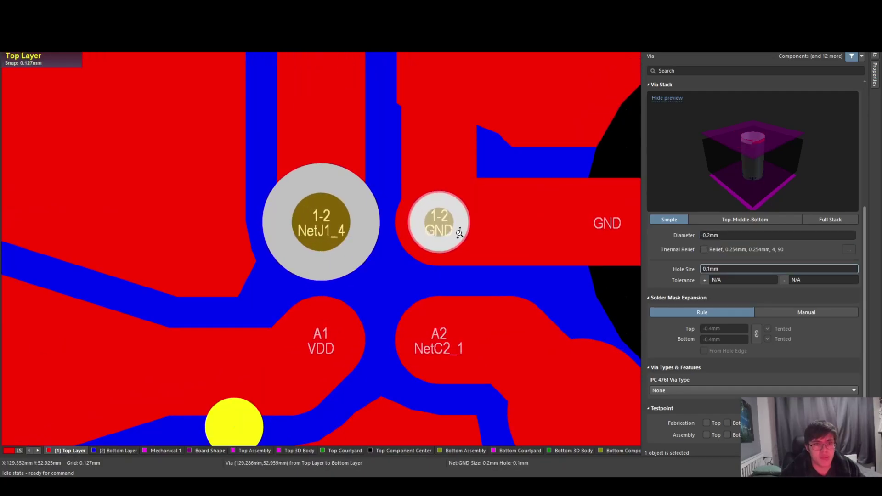
pyautogui.keyDown('ctrl'); pyautogui.scroll(1, 460, 233); pyautogui.keyUp('ctrl')
pyautogui.click(459, 233)
pyautogui.press('Escape')
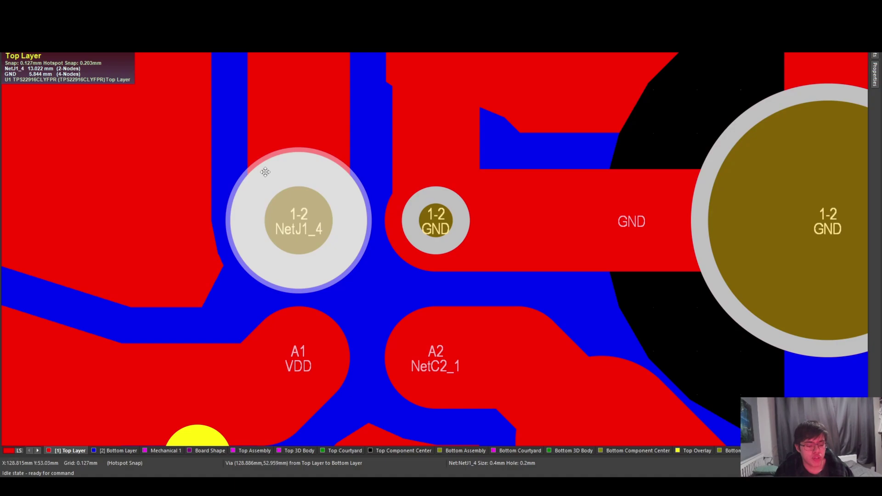
pyautogui.moveTo(265, 172); pyautogui.dragTo(283, 184, button='right')
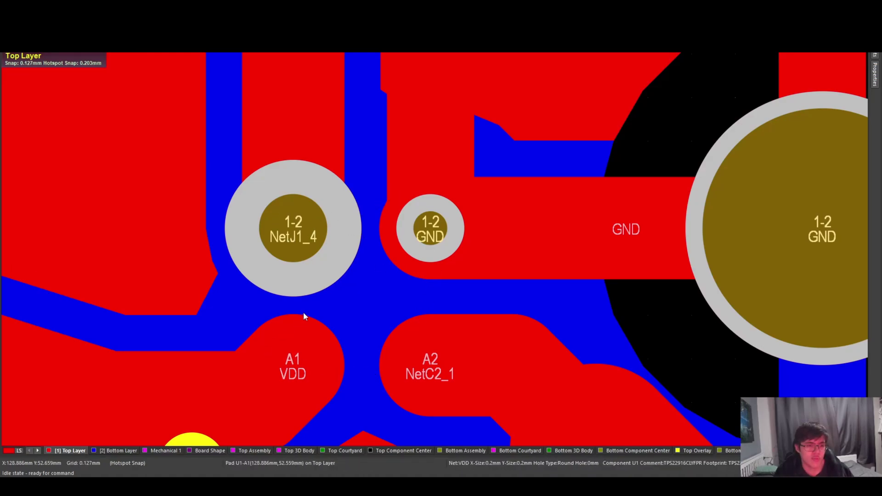
pyautogui.click(342, 225)
pyautogui.keyDown('shift'); pyautogui.hscroll(-2, 417, 207); pyautogui.keyUp('shift')
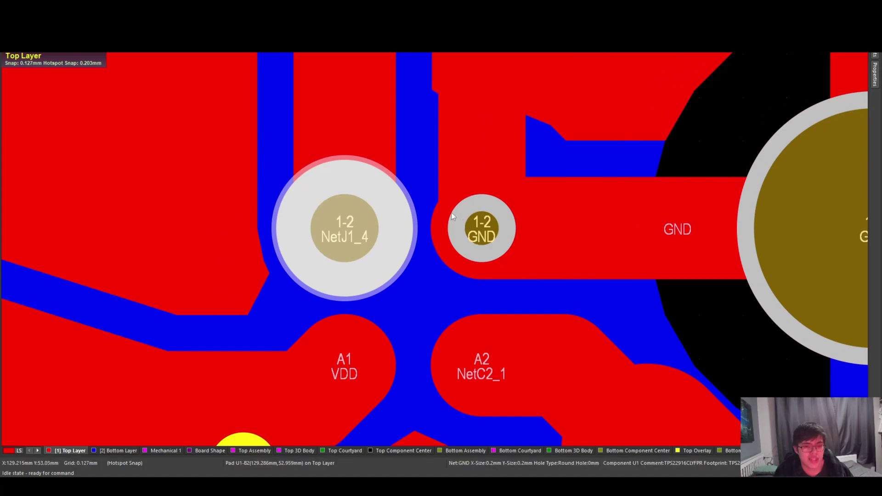
pyautogui.keyDown('ctrl'); pyautogui.scroll(-3, 443, 194); pyautogui.keyUp('ctrl')
pyautogui.click(382, 238)
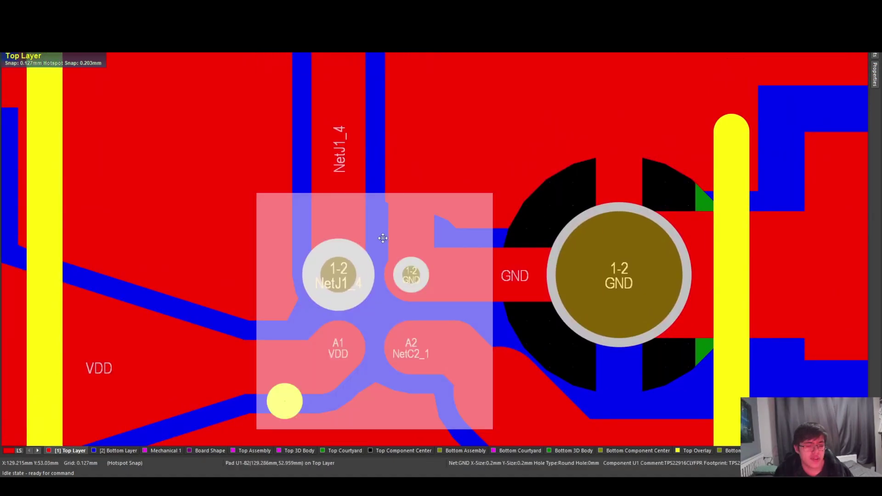
pyautogui.click(384, 242)
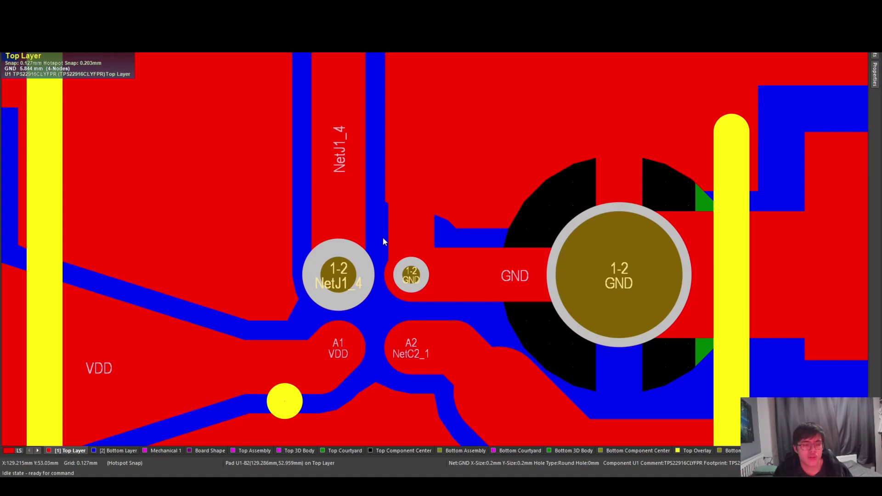
pyautogui.doubleClick(360, 260)
pyautogui.click(700, 389)
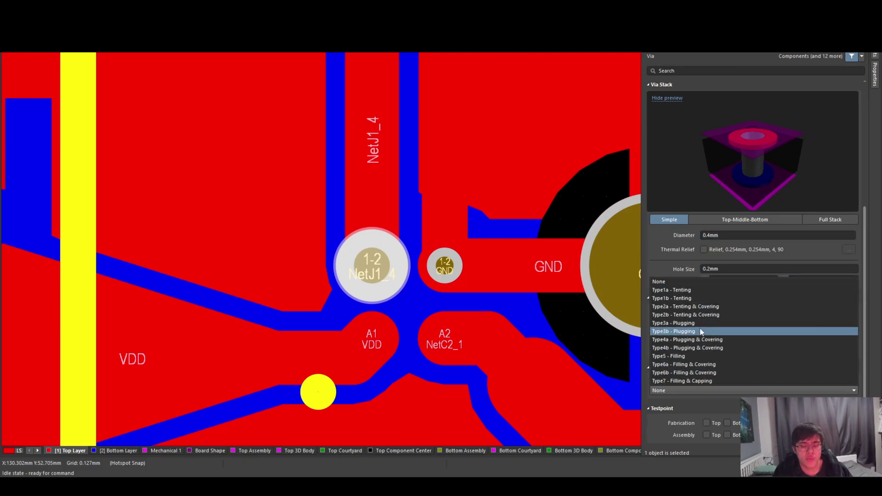
pyautogui.click(693, 282)
pyautogui.keyDown('ctrl'); pyautogui.scroll(-3, 386, 278); pyautogui.keyUp('ctrl')
pyautogui.keyDown('ctrl'); pyautogui.scroll(1, 385, 279); pyautogui.keyUp('ctrl')
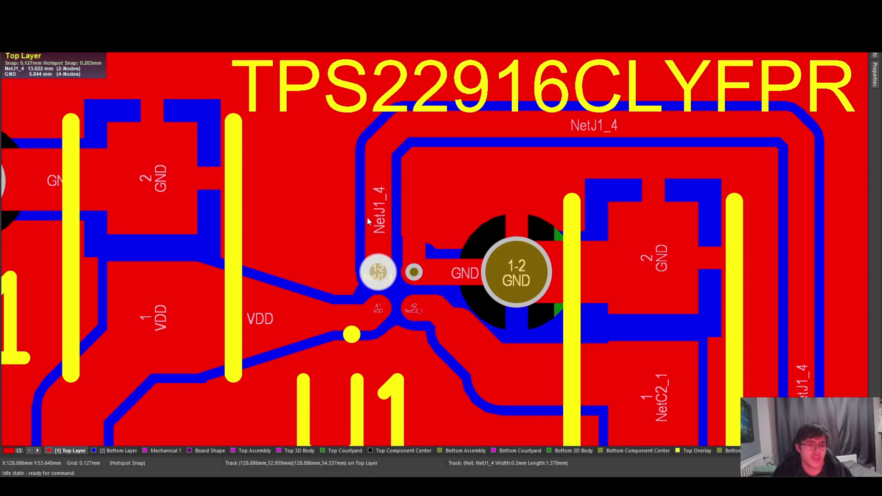
pyautogui.keyDown('ctrl'); pyautogui.scroll(1, 367, 218); pyautogui.keyUp('ctrl')
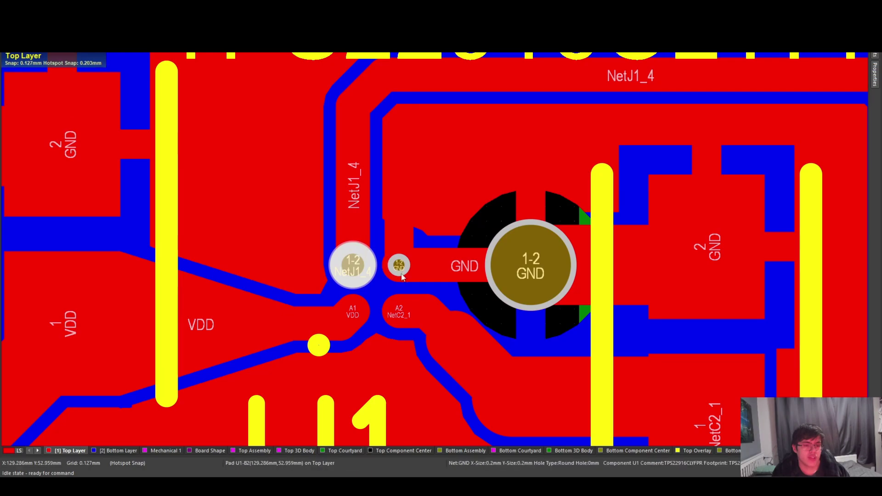
pyautogui.keyDown('ctrl'); pyautogui.scroll(1, 372, 279); pyautogui.keyUp('ctrl')
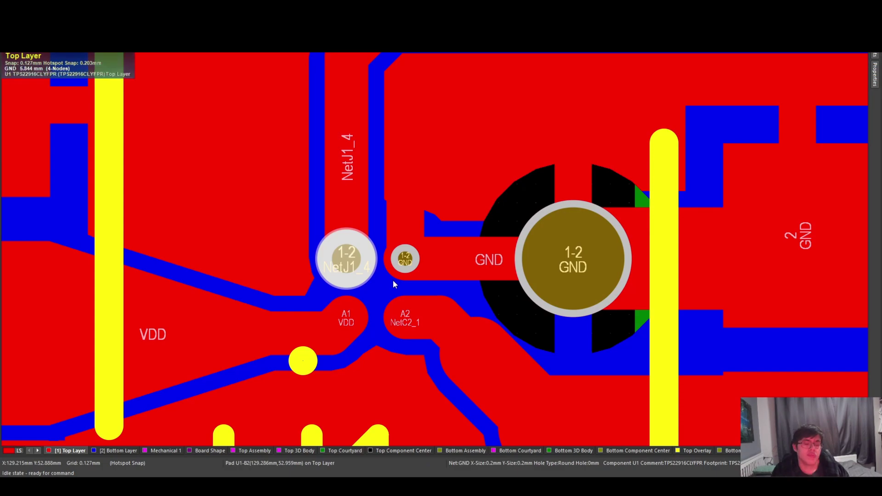
pyautogui.scroll(1, 352, 248)
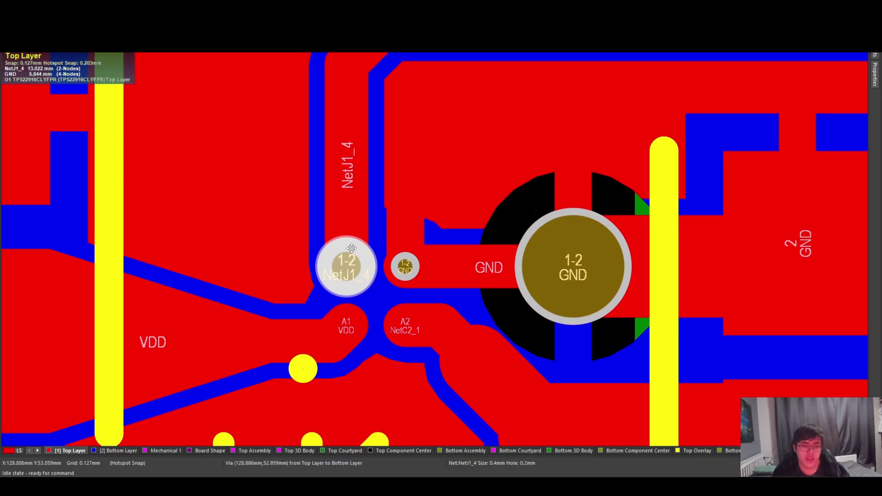